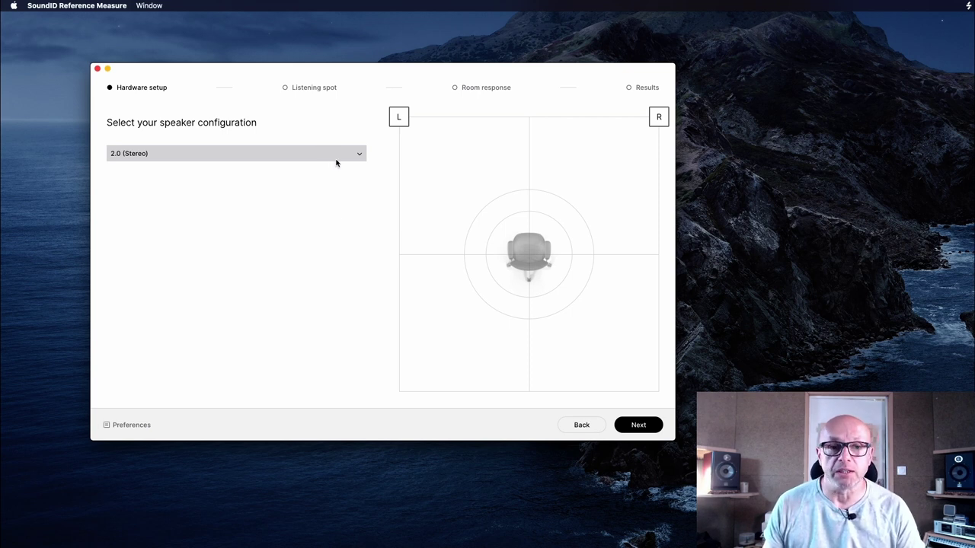
Set the speaker configuration to 7.1.4 and continue to the setup checklist.
left_click(307, 160)
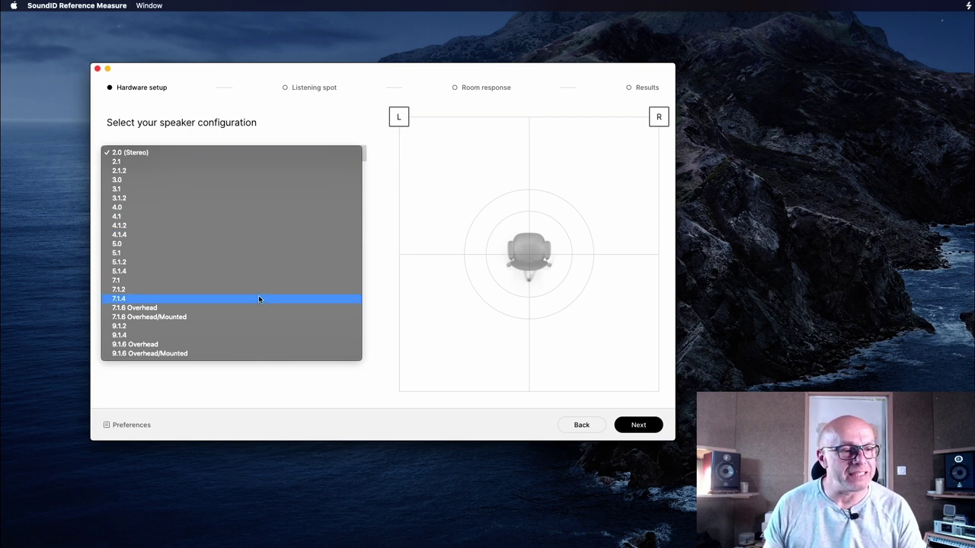
left_click(259, 299)
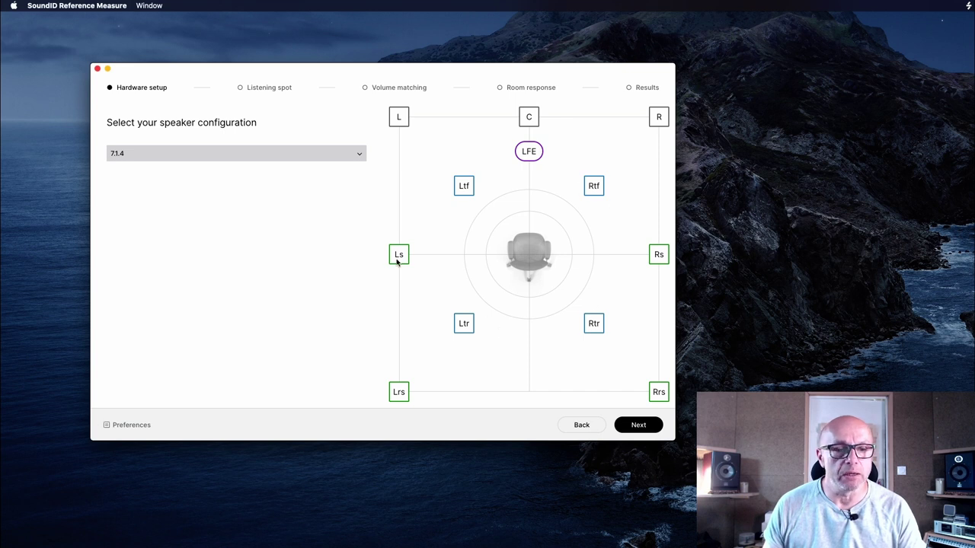
left_click(632, 428)
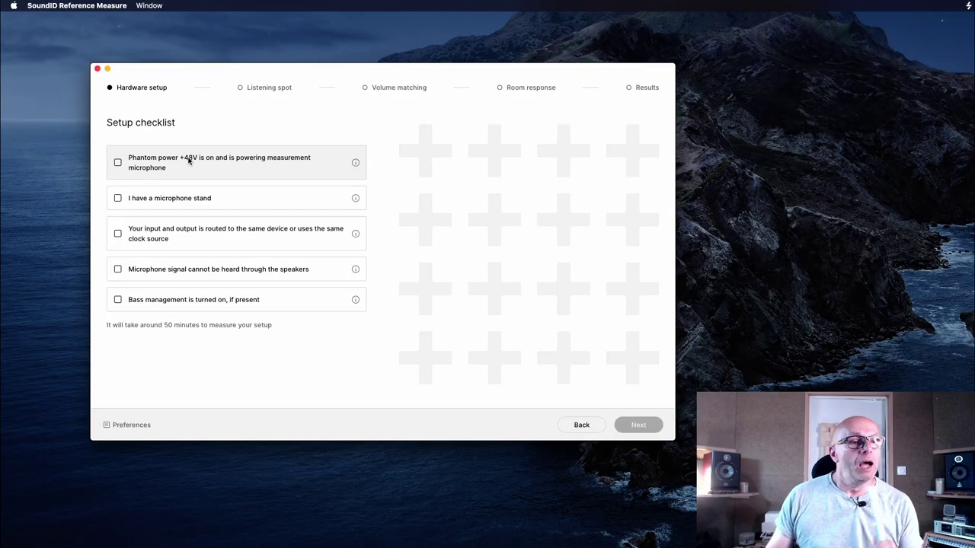
Confirm all five setup checklist items, from phantom power +48V to bass management, and continue to the microphone input selection.
left_click(118, 163)
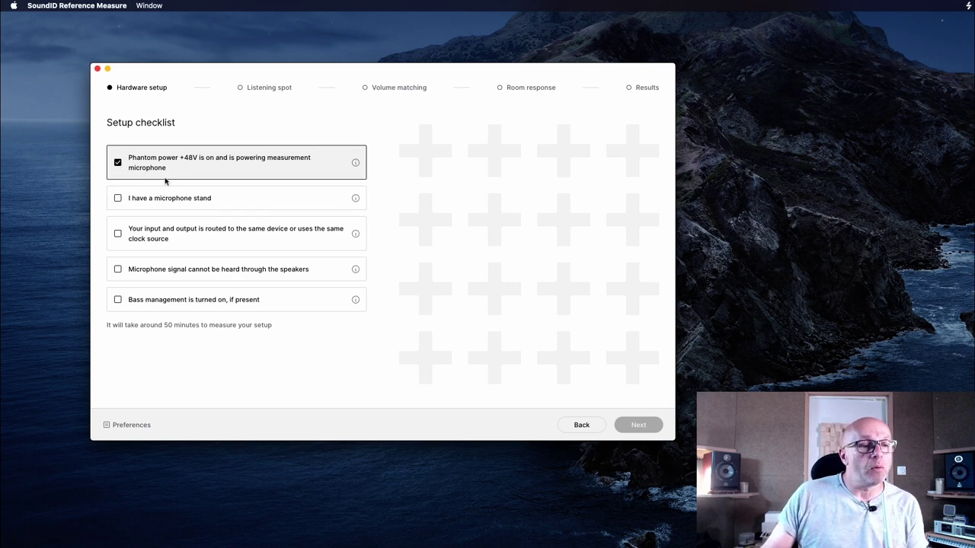
left_click(119, 201)
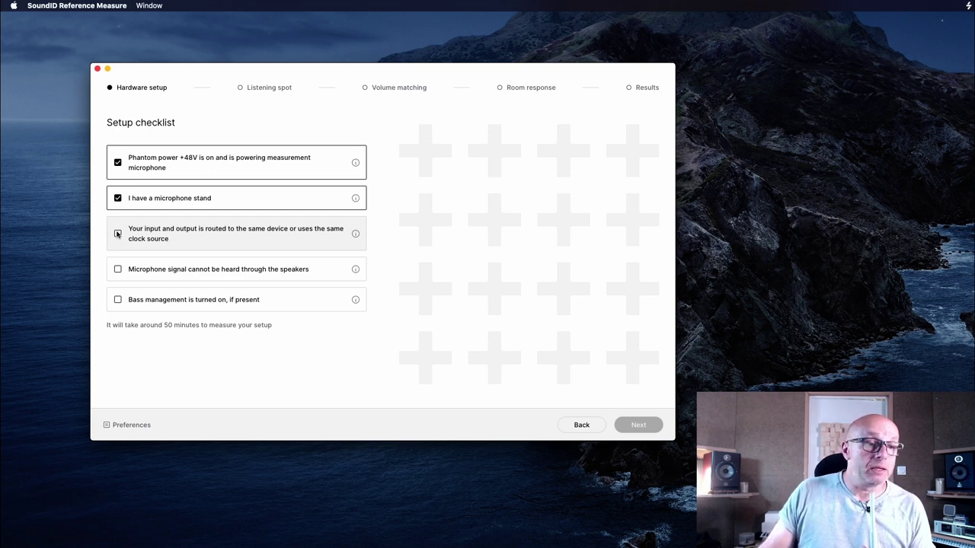
left_click(117, 234)
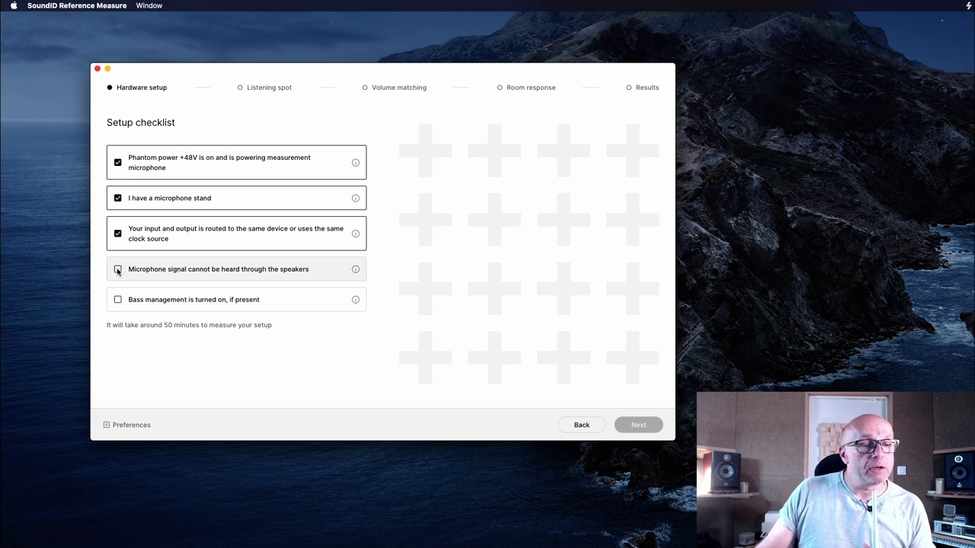
left_click(118, 270)
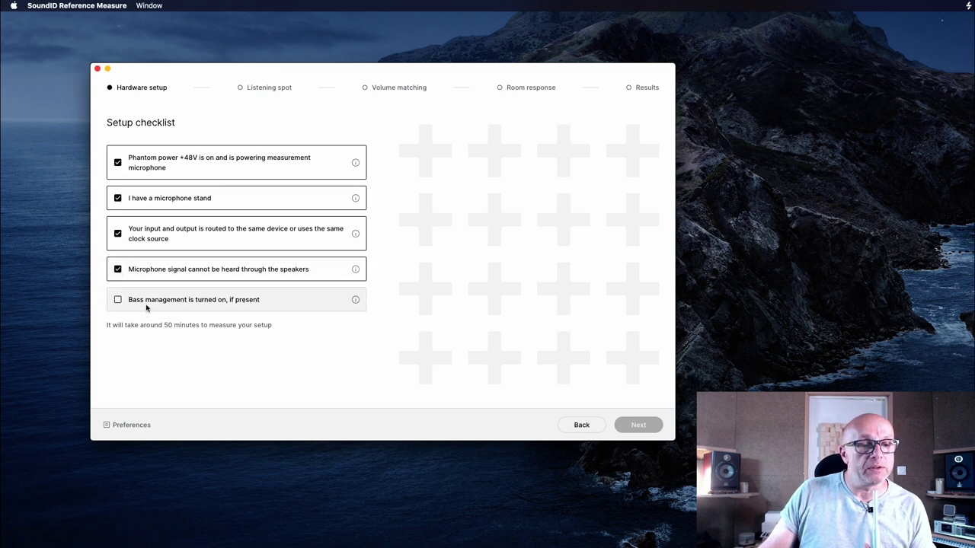
left_click(118, 300)
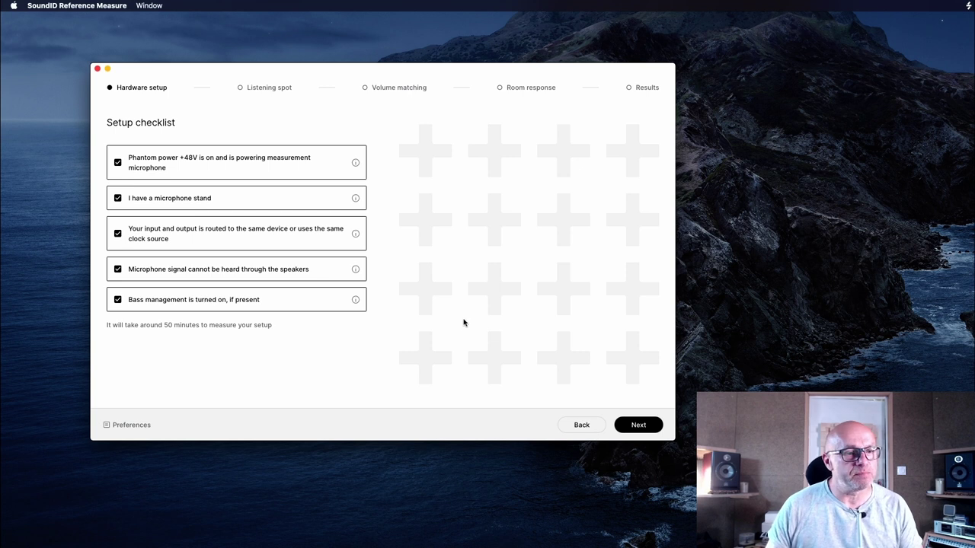
left_click(641, 424)
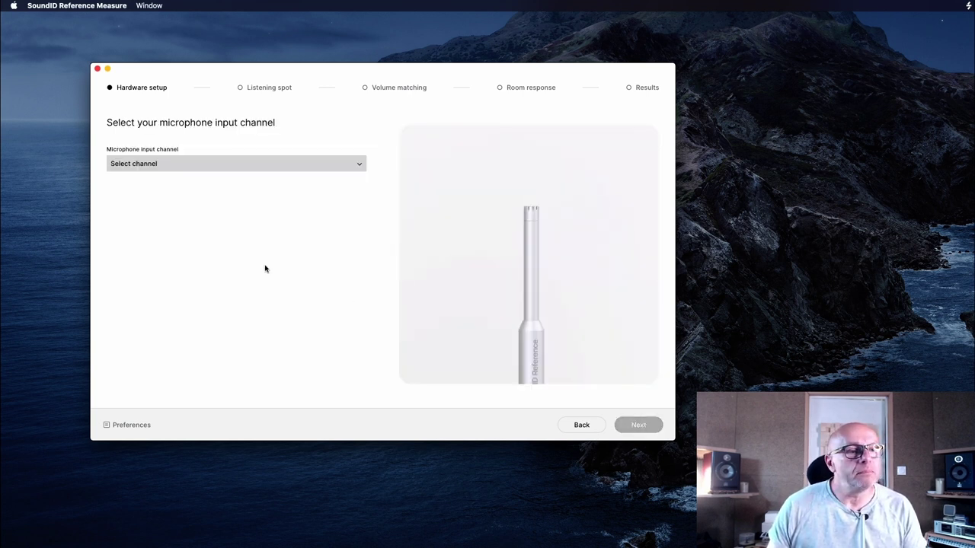
Assign Merging RAVENNA/AES67 - 1 as the microphone input channel, allow microphone access, and continue to the measurement microphone selection.
left_click(342, 164)
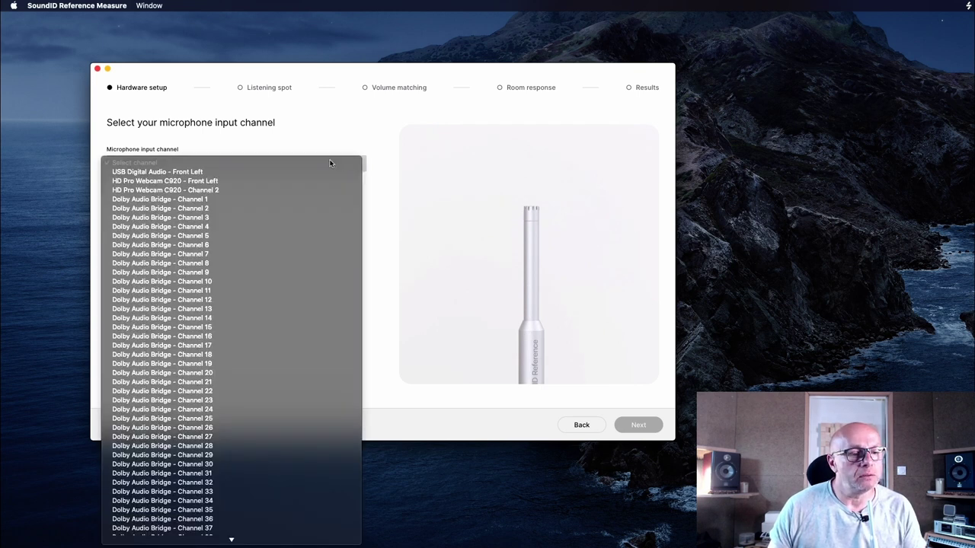
mouse_move(236, 542)
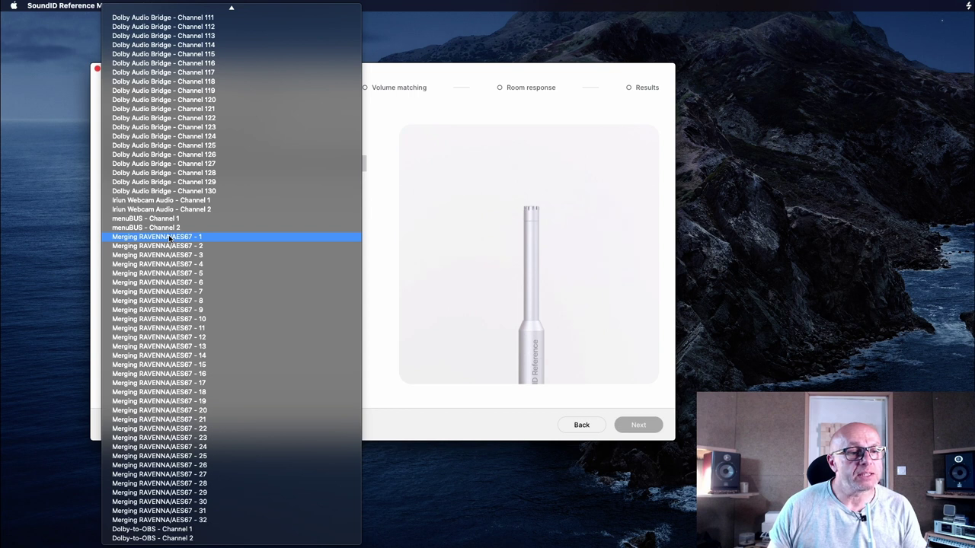
left_click(169, 236)
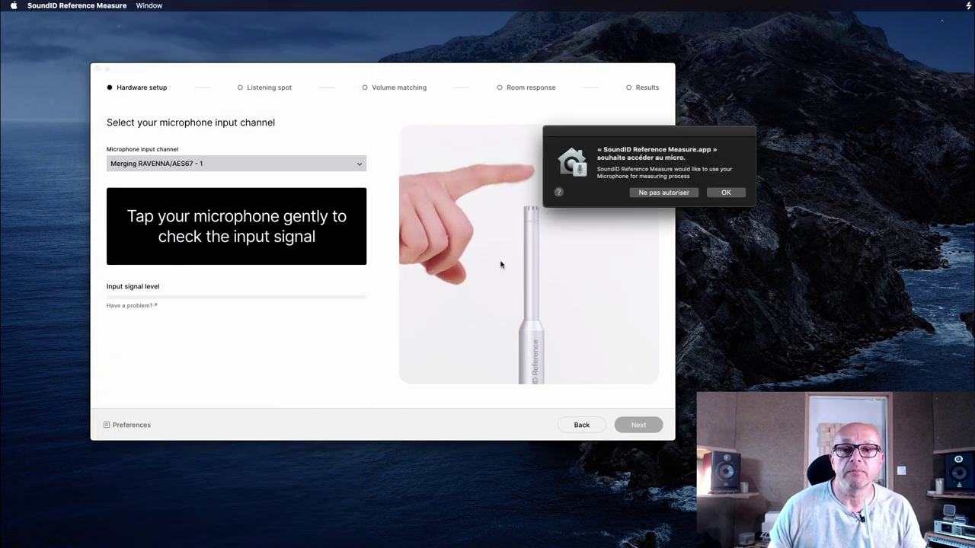
left_click(721, 193)
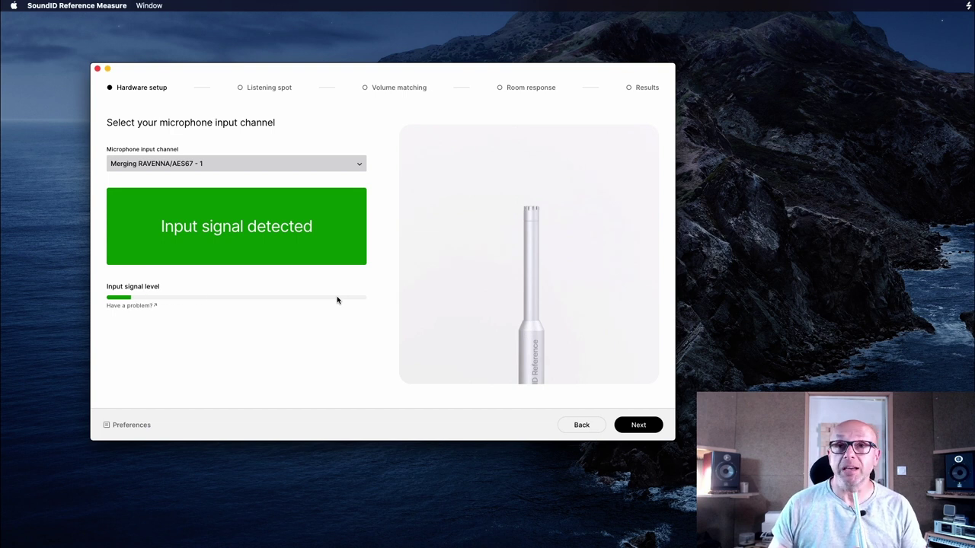
left_click(640, 425)
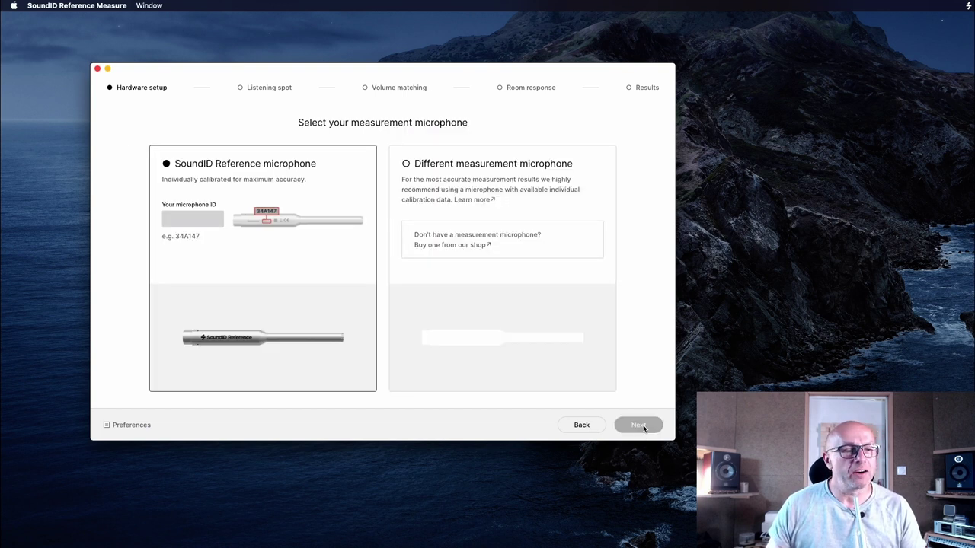
Enter the microphone ID for the SoundID Reference microphone and load its individual calibration profile.
left_click(185, 217)
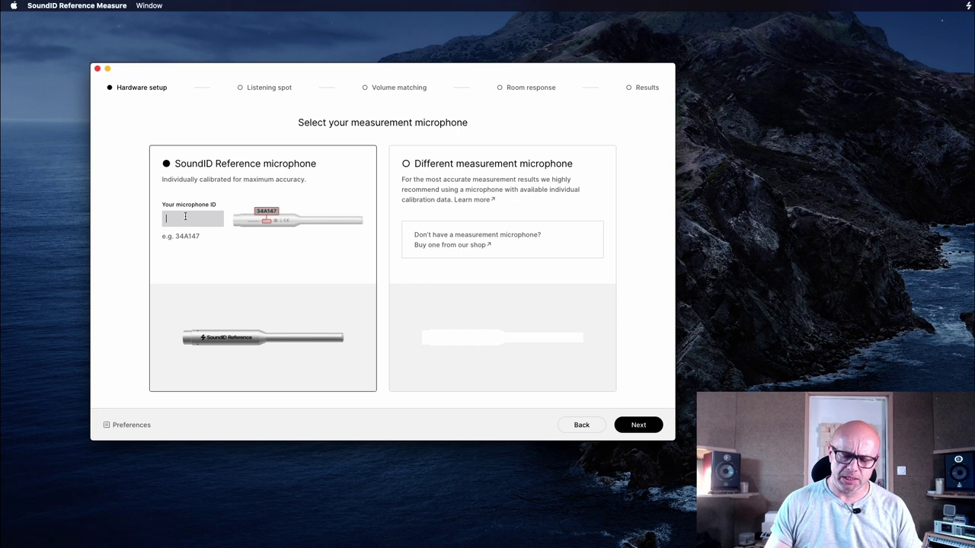
type("34B")
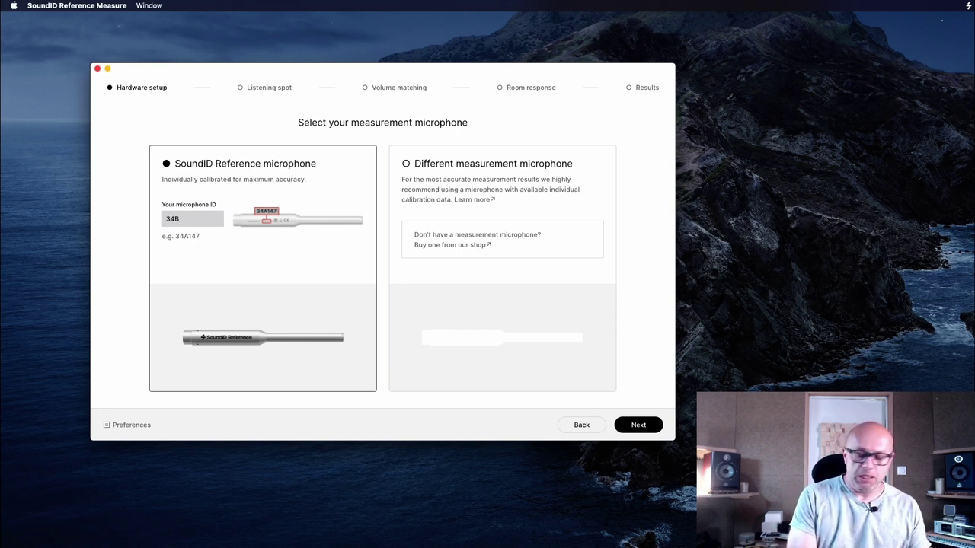
type("261")
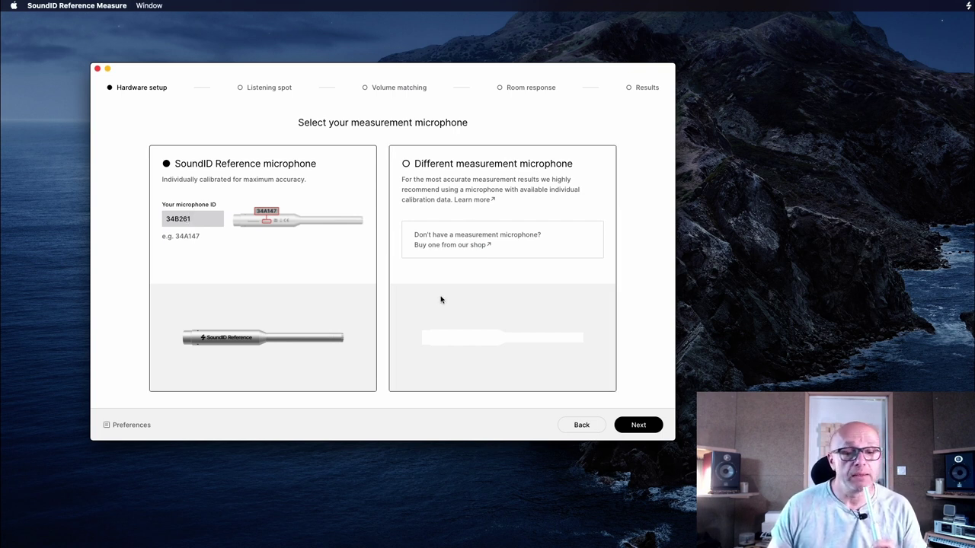
left_click(639, 426)
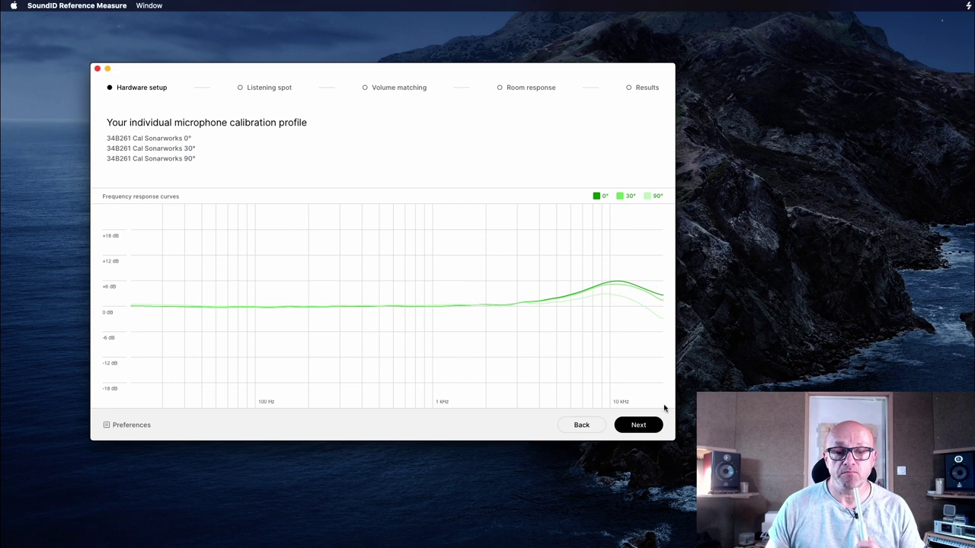
Accept the calibration profile and declare the LFE channel at the same loudness as the other channels.
left_click(646, 426)
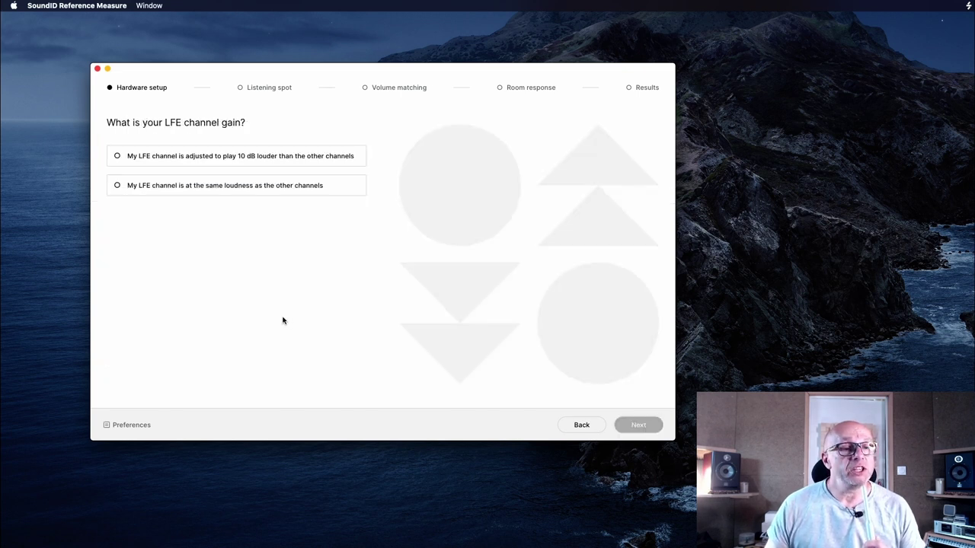
left_click(242, 187)
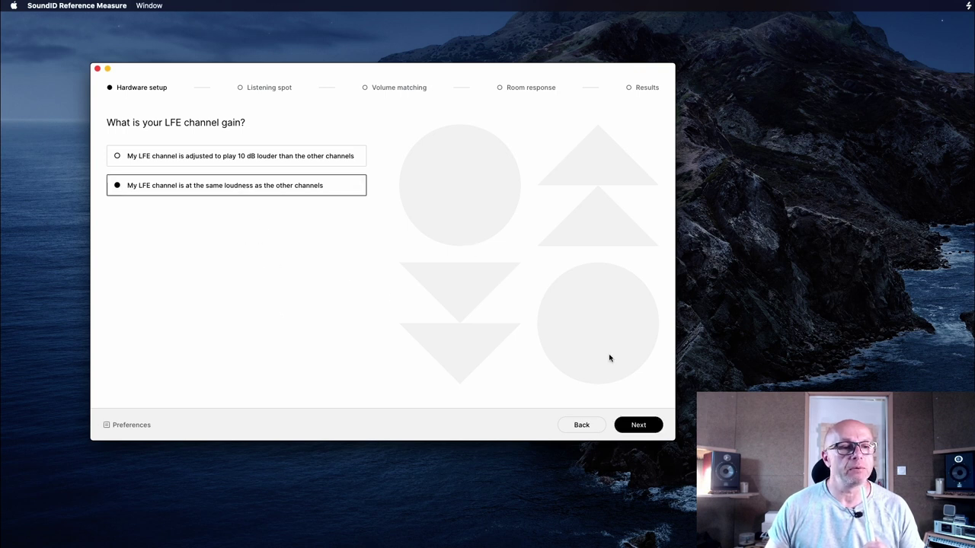
left_click(638, 427)
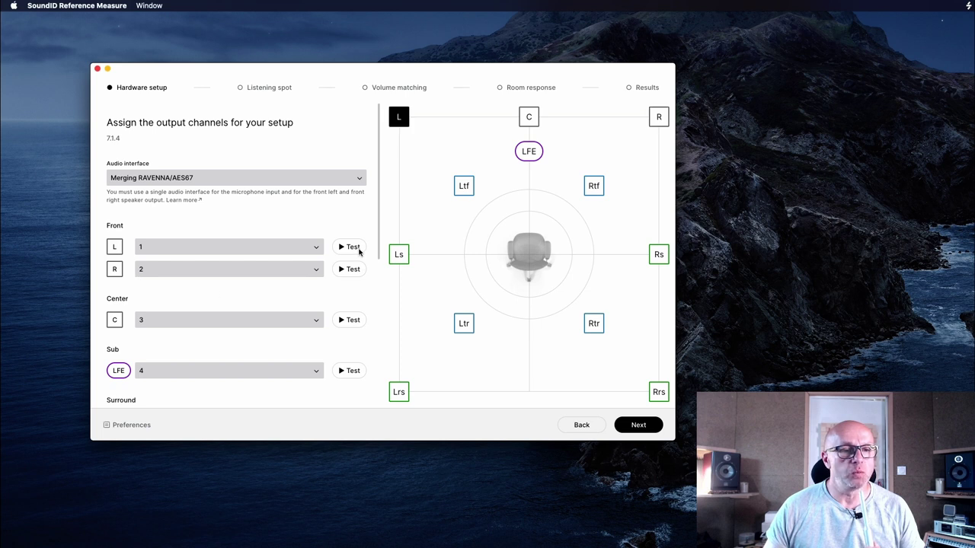
Test the assigned speaker outputs from the front pair through the surrounds to the top rear pair, and complete the hardware setup.
left_click(354, 249)
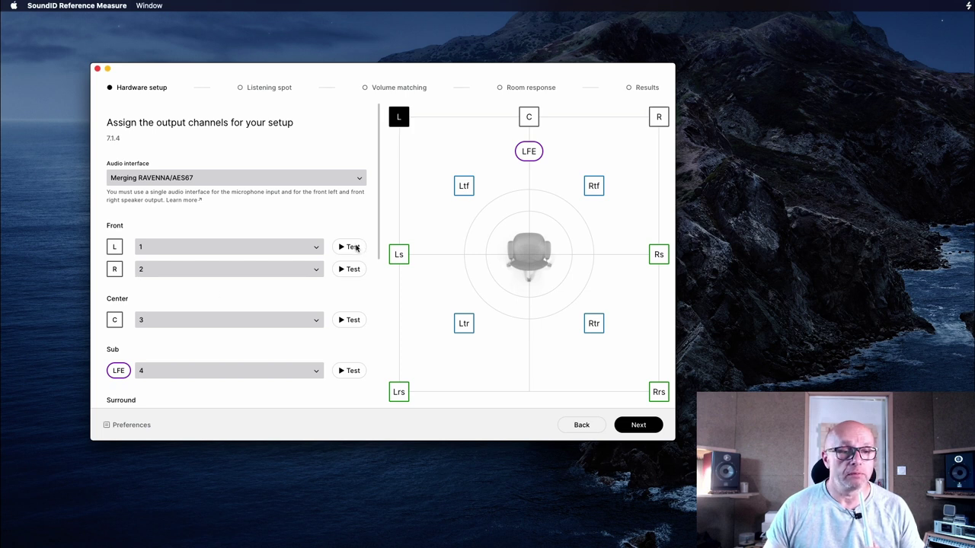
left_click(351, 270)
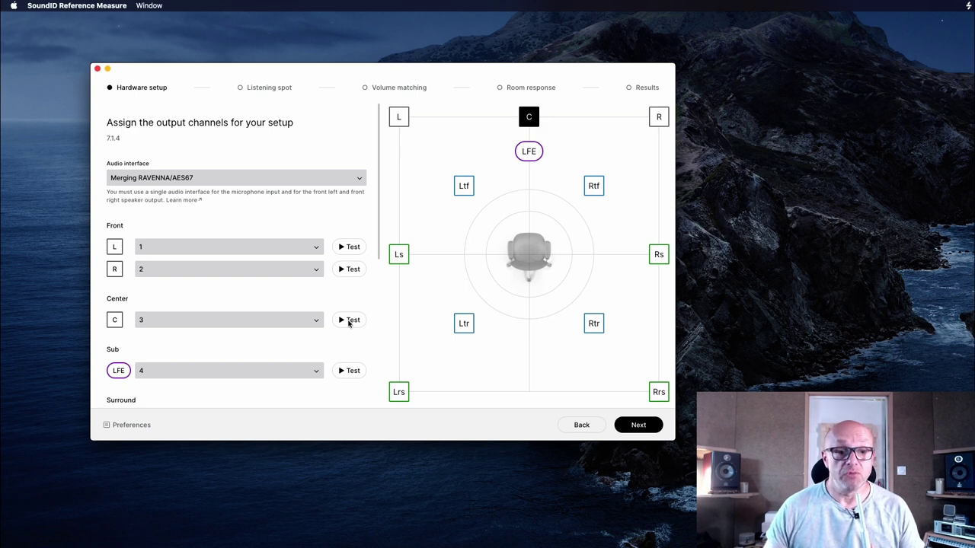
scroll(348, 323, "down", 3)
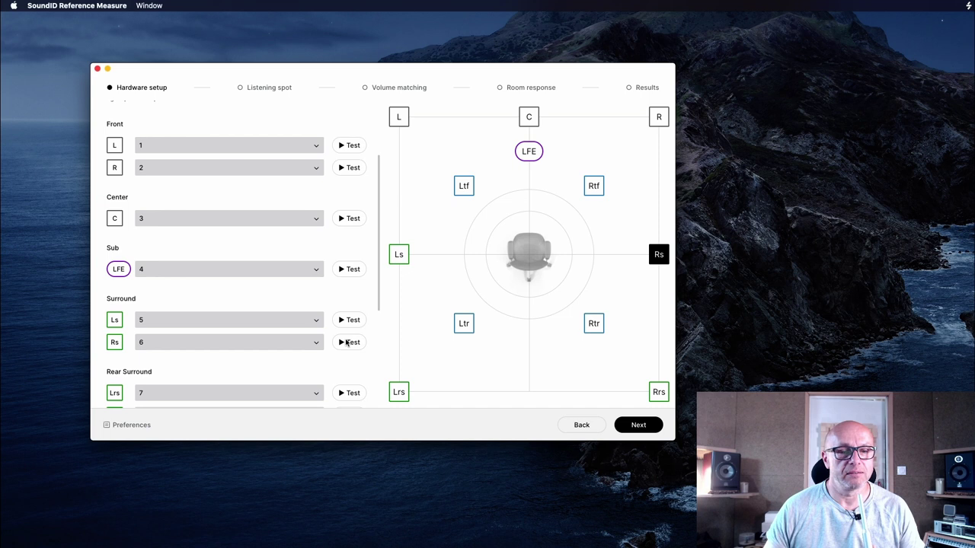
scroll(347, 343, "down", 5)
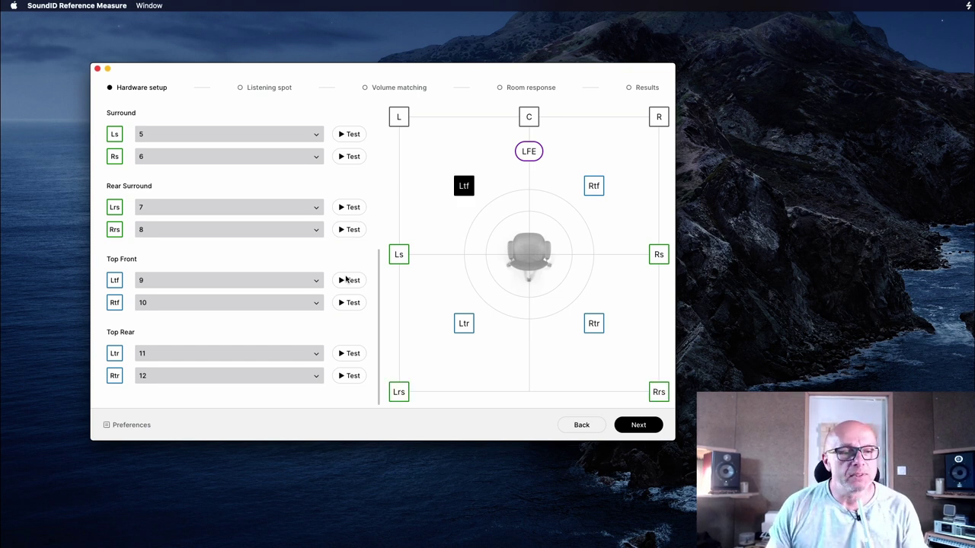
left_click(349, 281)
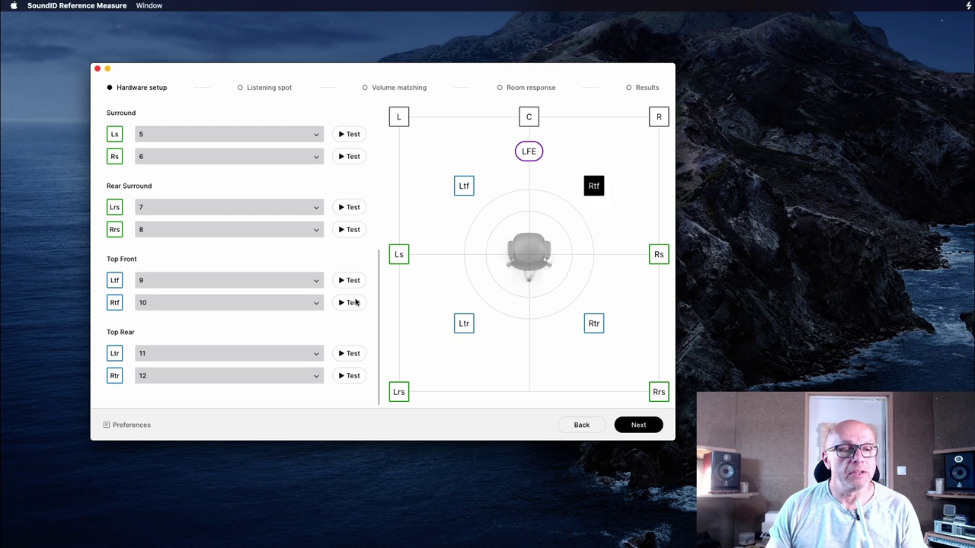
left_click(353, 354)
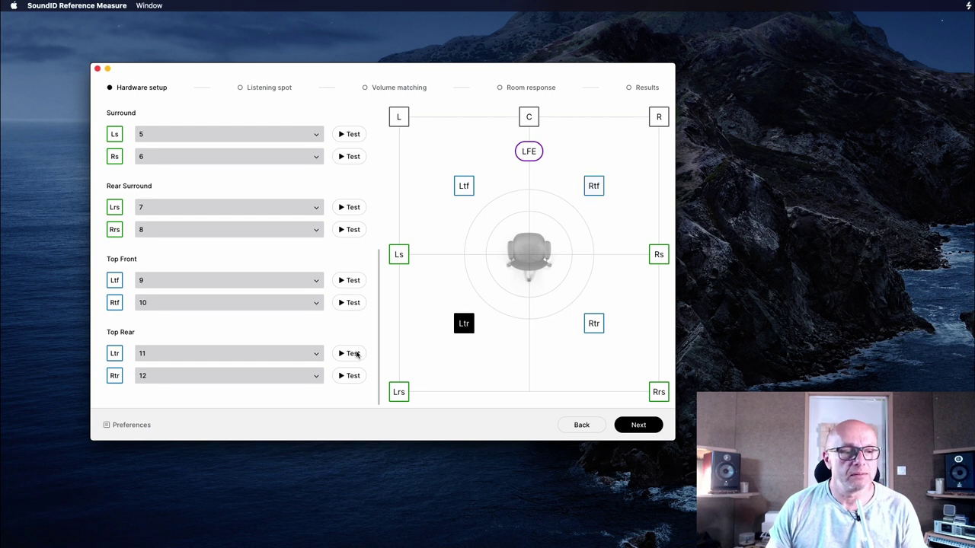
left_click(355, 376)
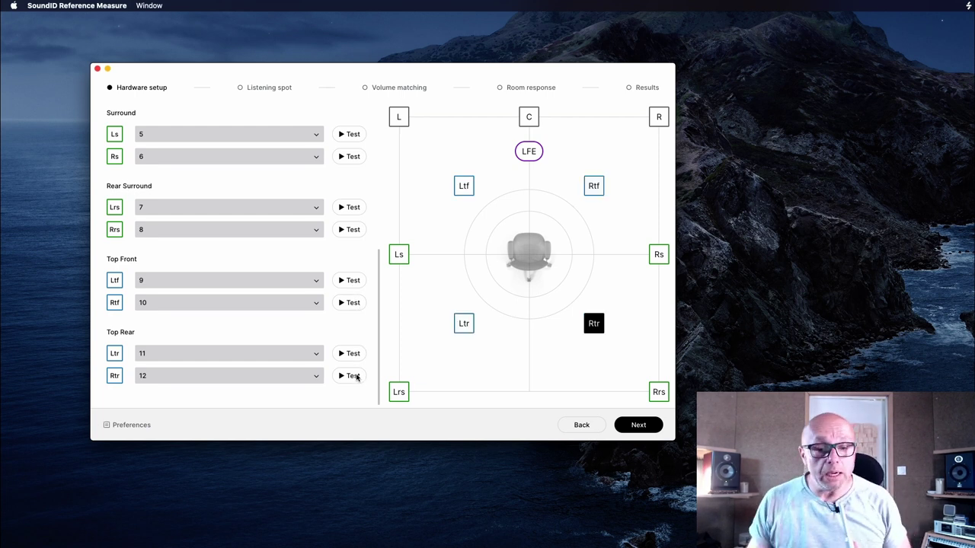
left_click(644, 427)
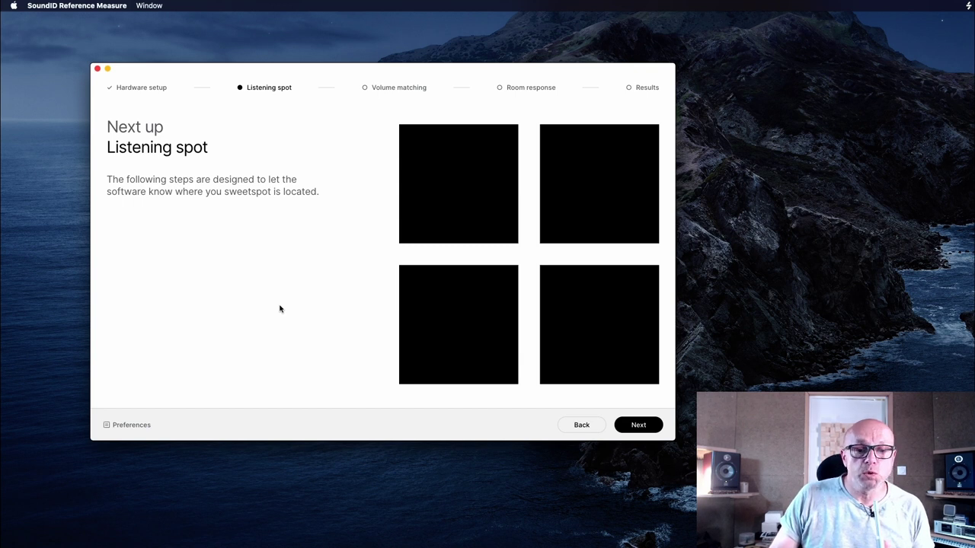
Start the listening spot stage, play and stop the front speakers' test tone, and confirm that the volume is set.
left_click(643, 425)
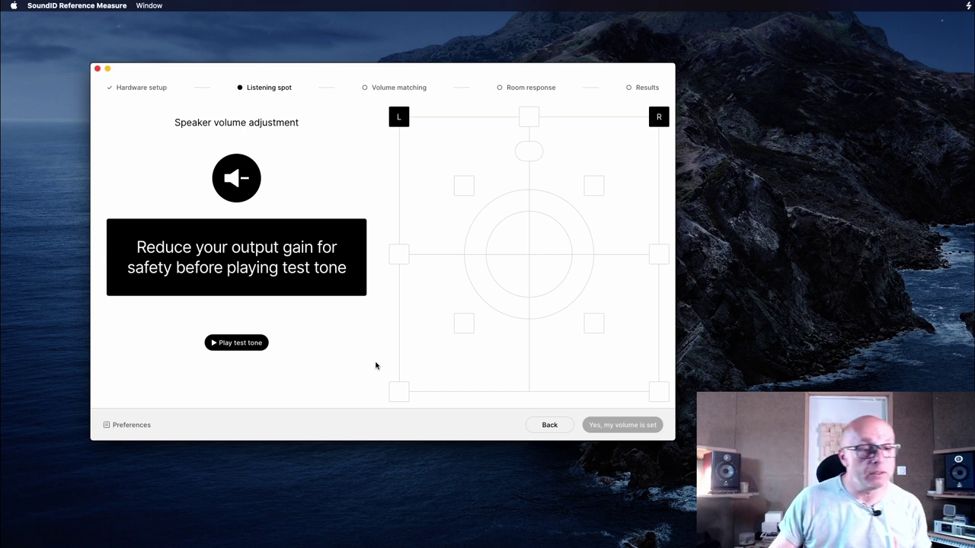
left_click(248, 345)
left_click(248, 345)
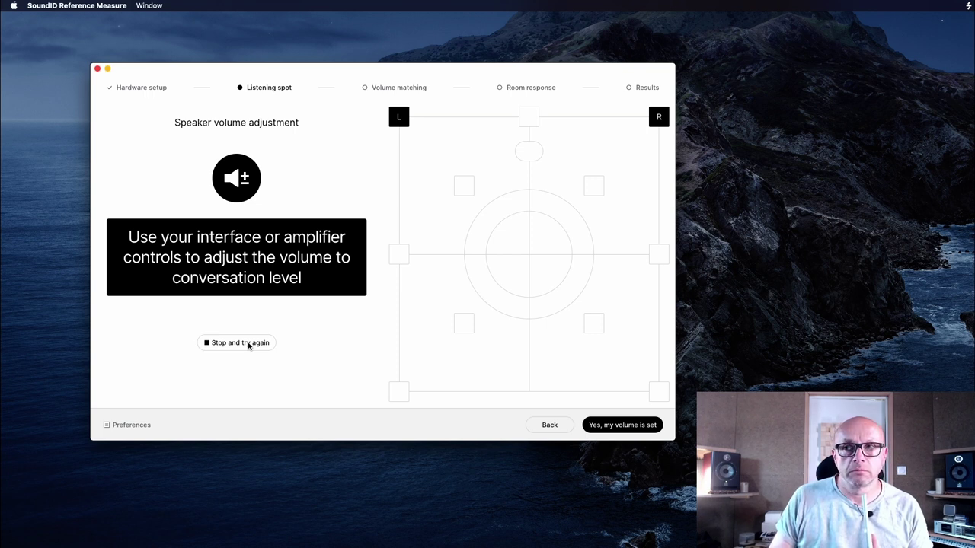
left_click(248, 346)
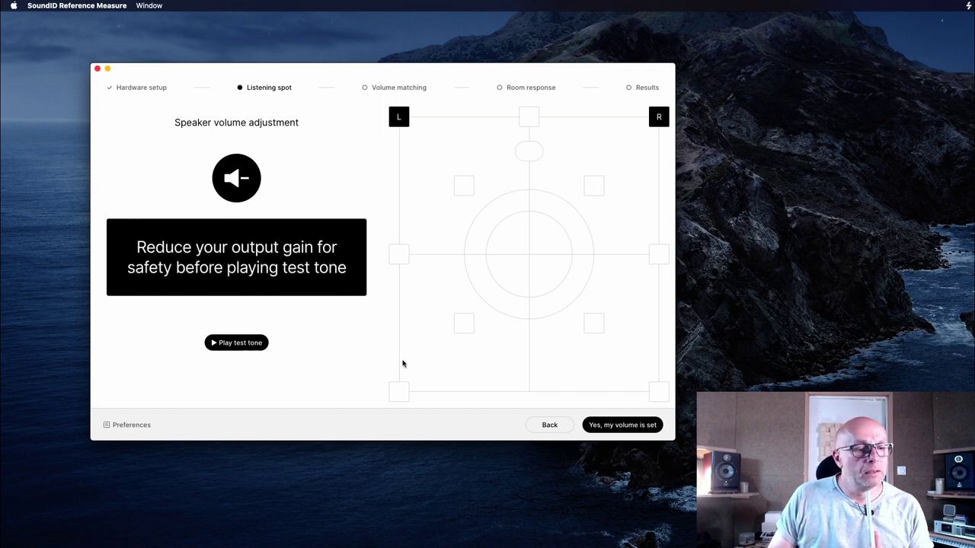
left_click(639, 428)
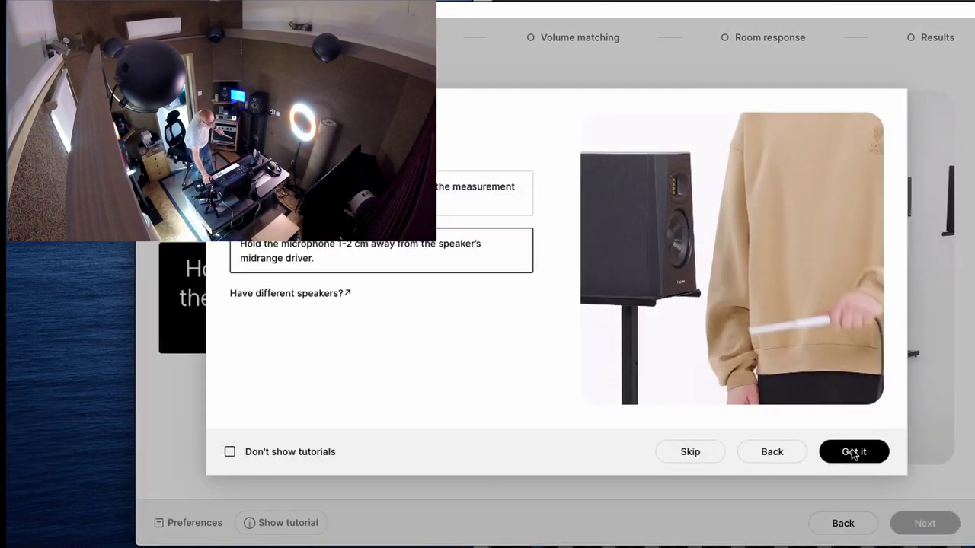
Dismiss the microphone tutorial and measure the front left speaker at its midrange driver.
left_click(853, 452)
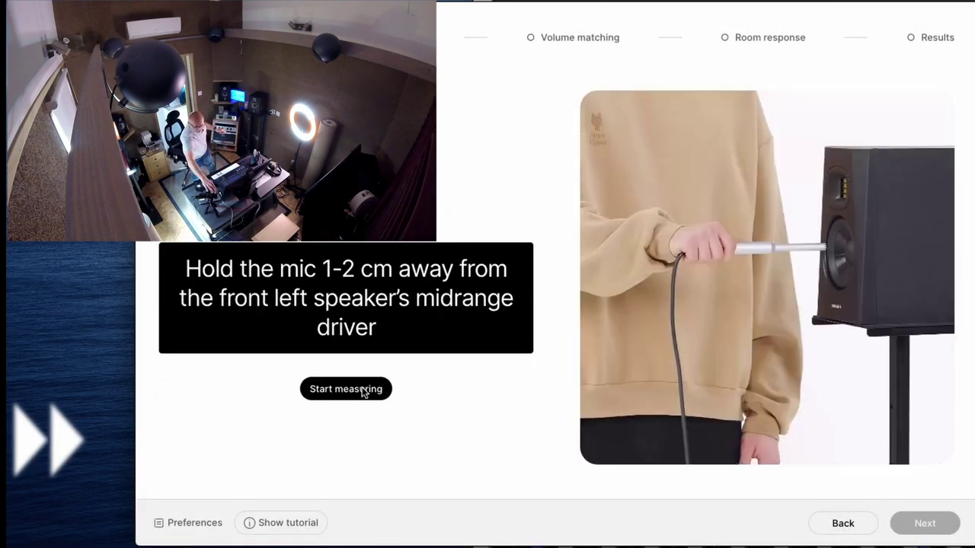
left_click(344, 390)
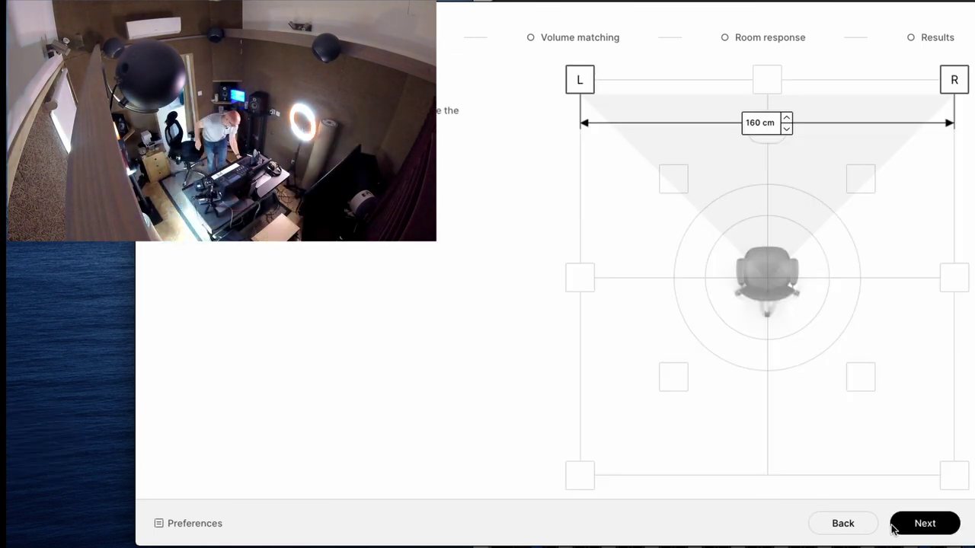
Accept the speaker distances with the listening spot centred, and run the volume matching measurement.
left_click(922, 524)
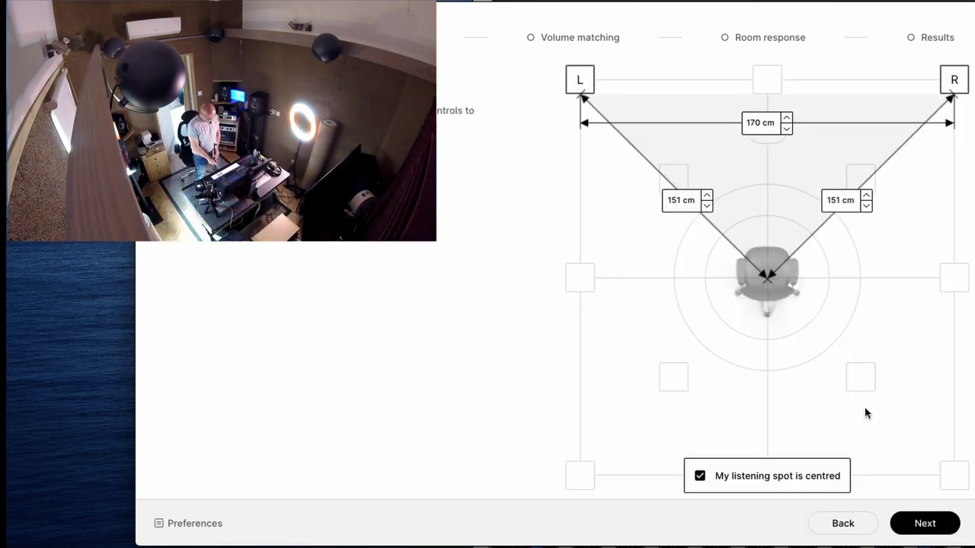
left_click(921, 523)
left_click(363, 395)
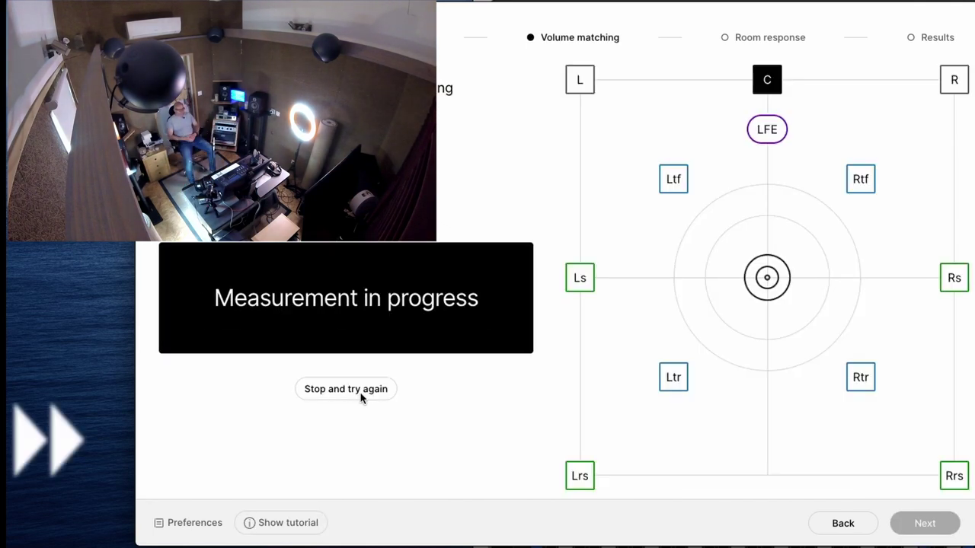
left_click(346, 388)
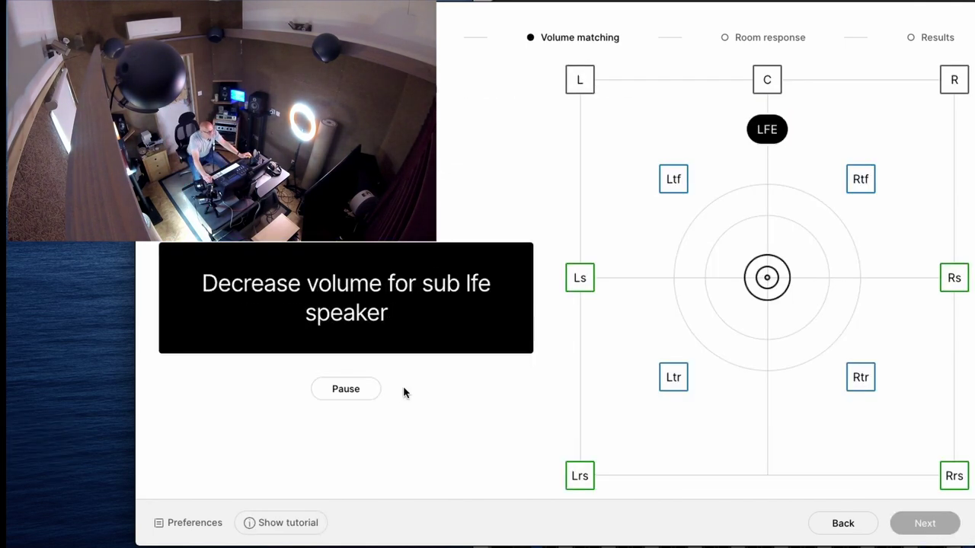
Return to the mismatch correction choice, skip speaker volume adjustment, and carry out the room response measurements.
left_click(841, 523)
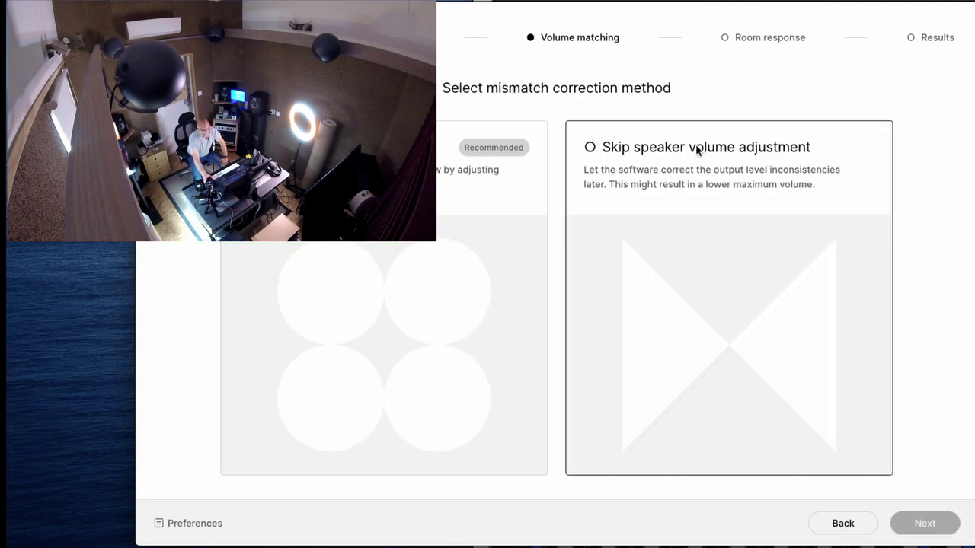
left_click(691, 148)
left_click(348, 391)
left_click(346, 367)
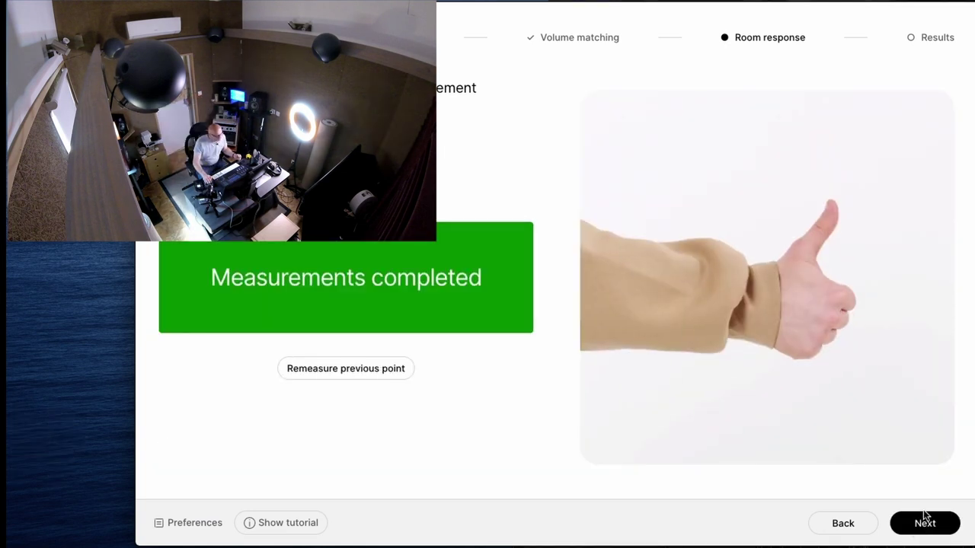
Finish the room response stage and save the measurement profile as "7.1.4 studio - 2022-05-28".
left_click(925, 519)
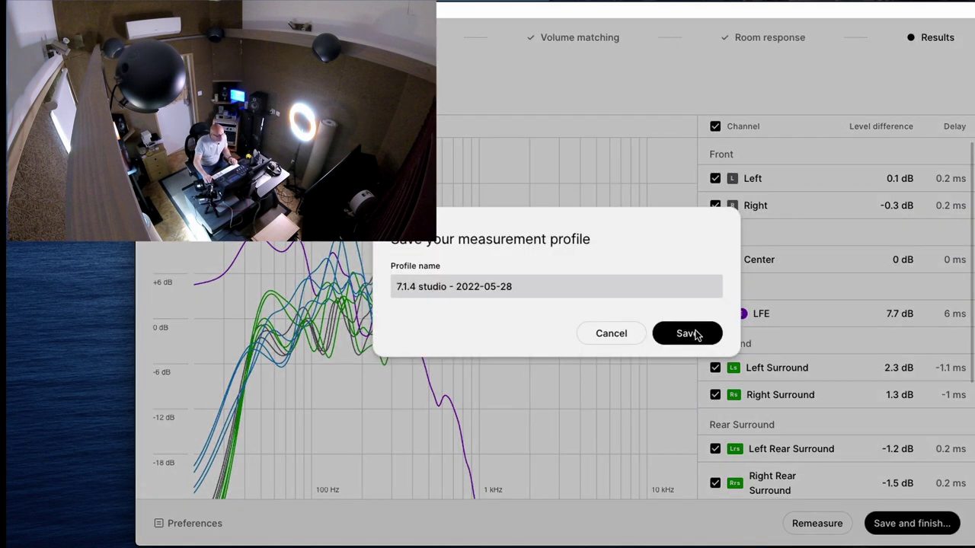
left_click(689, 334)
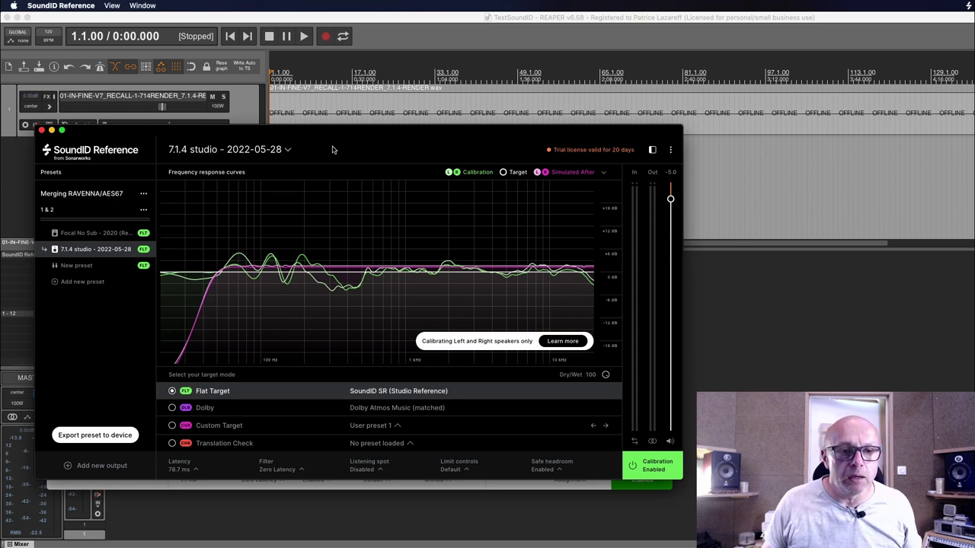
Switch to REAPER to show the SoundID Reference plug-in on the master track.
key("super+Tab")
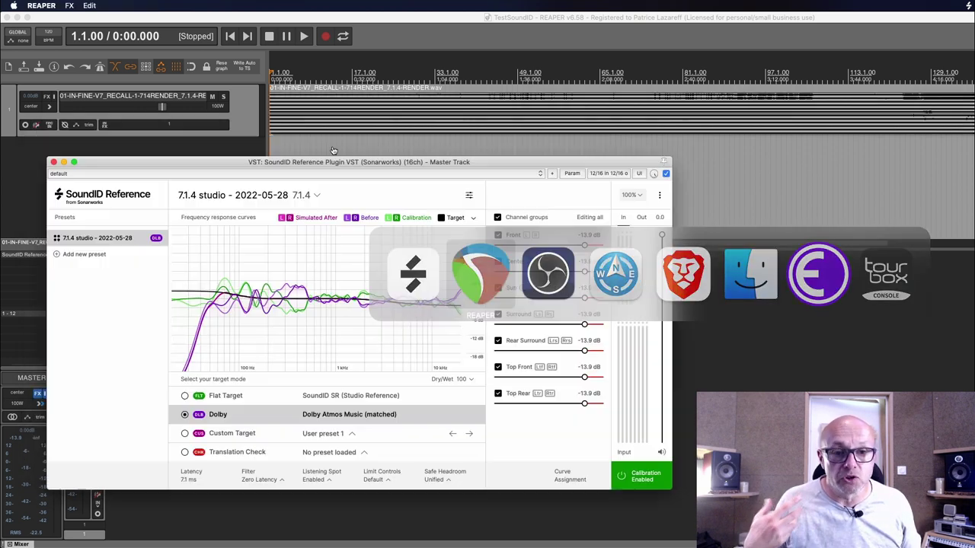